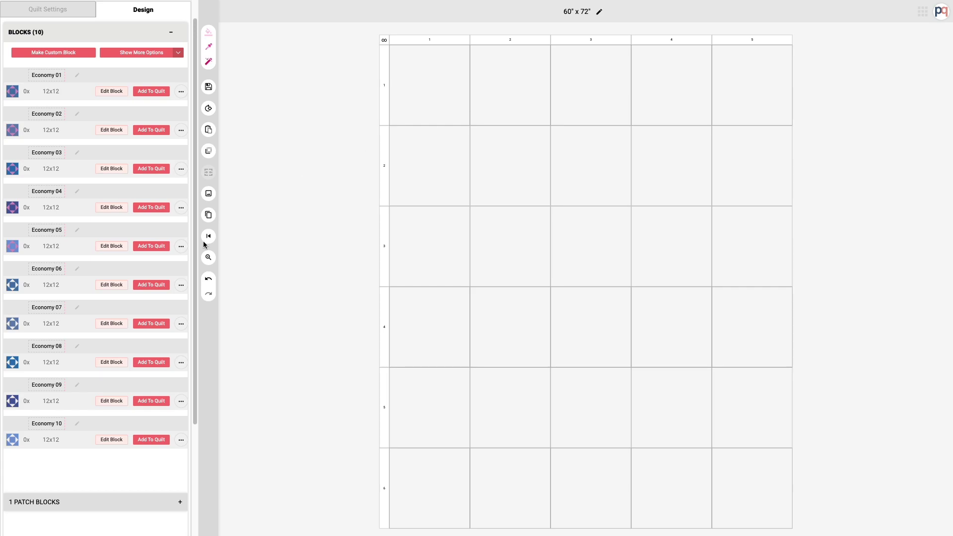
Step: Select the Checker Even cells and give blocks Economy 01 to 05 two hearts each in the block randomizer
click(208, 150)
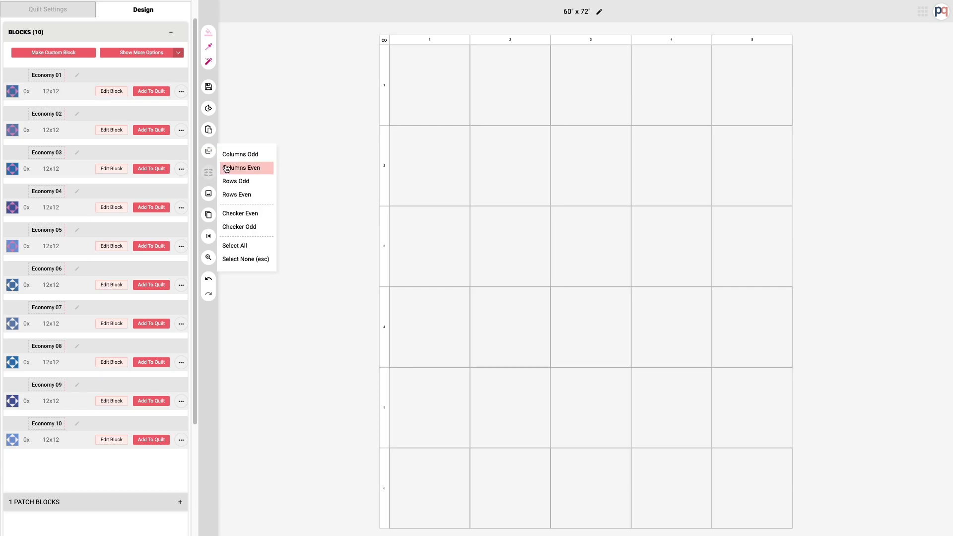
click(246, 214)
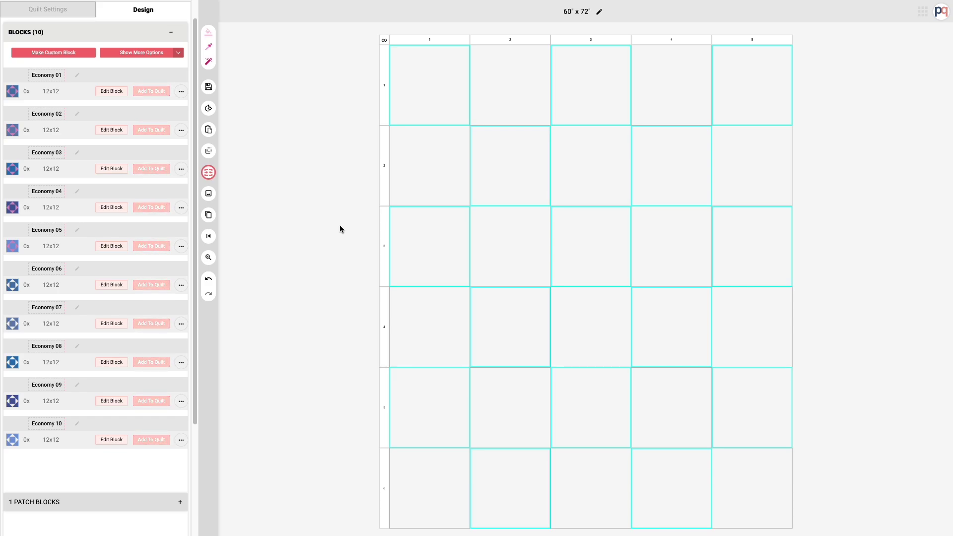
scroll(88, 469, down, 3)
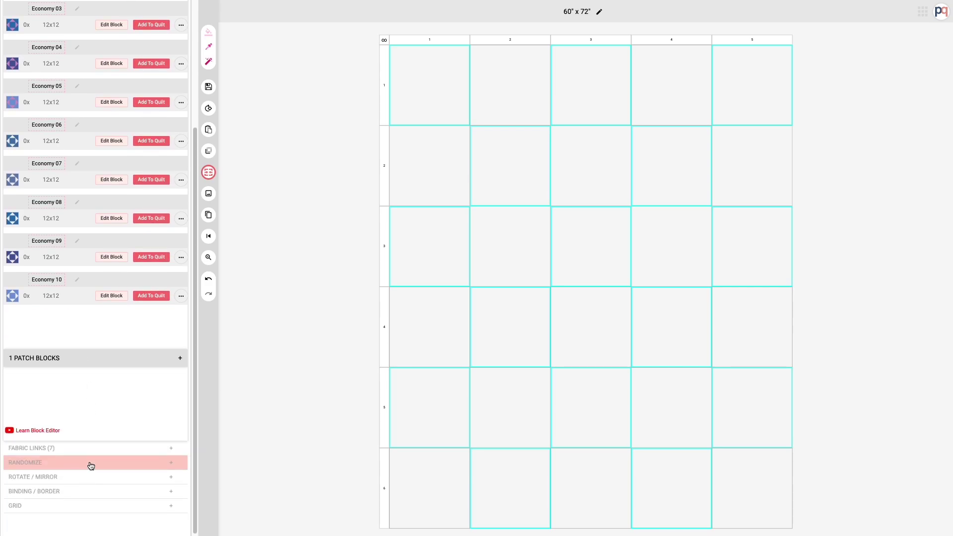
click(51, 455)
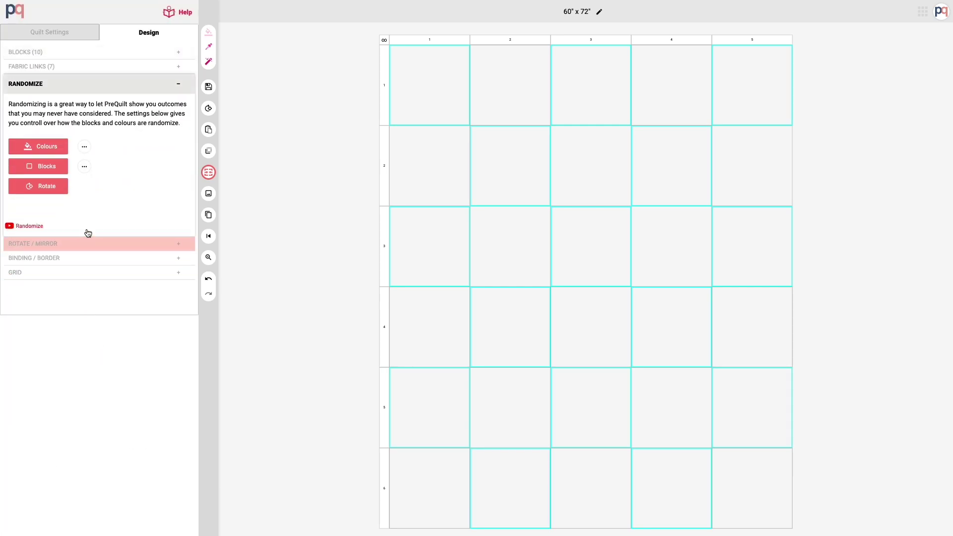
click(40, 171)
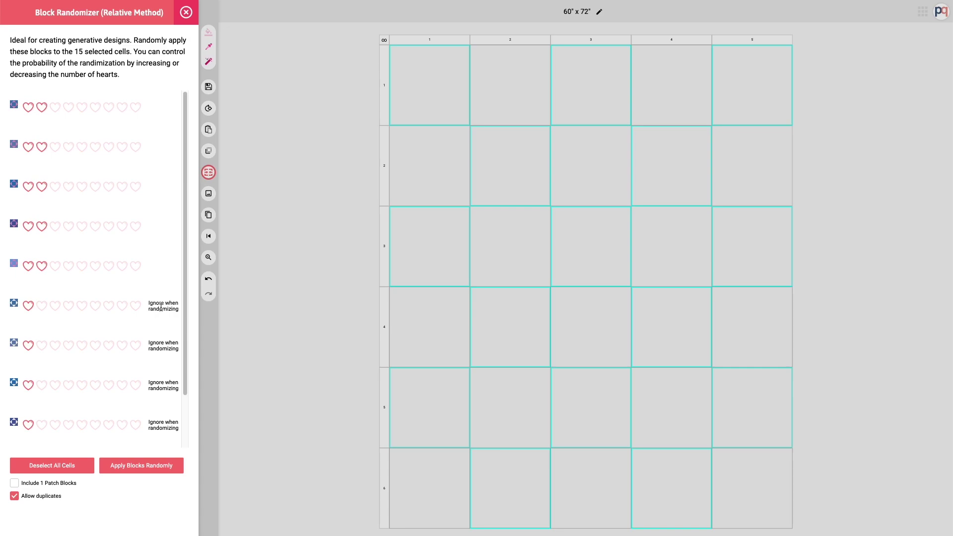
scroll(169, 361, down, 3)
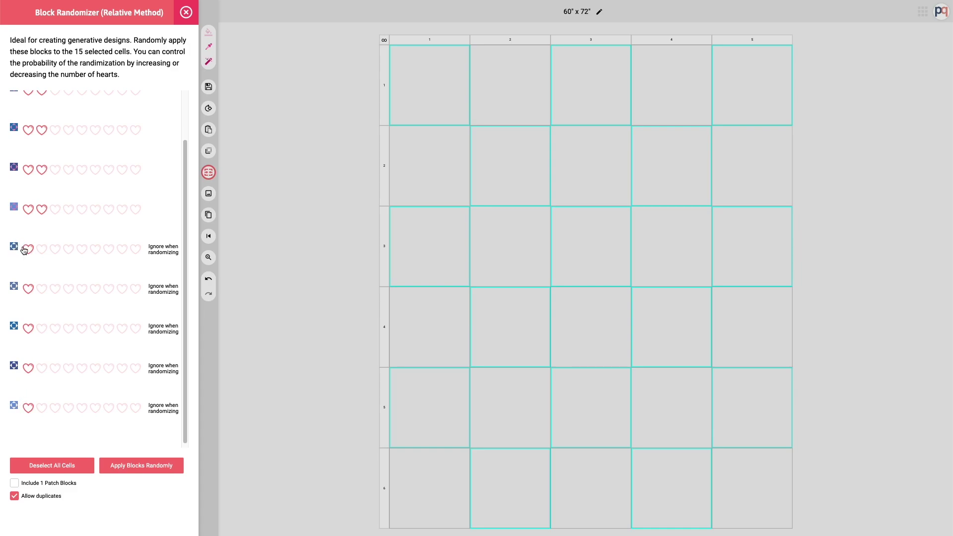
click(41, 249)
click(40, 251)
scroll(28, 221, up, 2)
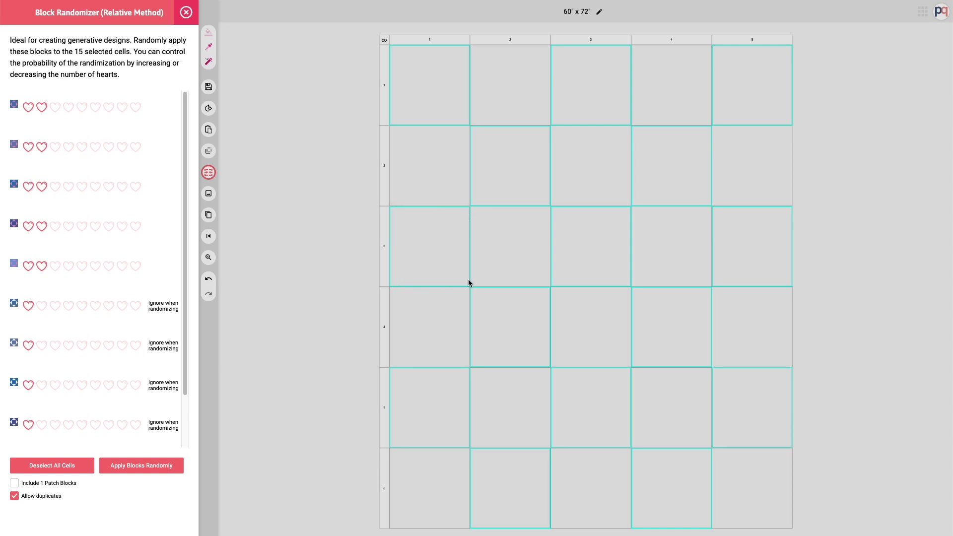
Step: Apply the weighted blocks randomly to the selected cells, reshuffle twice more, and save the quilt
click(127, 470)
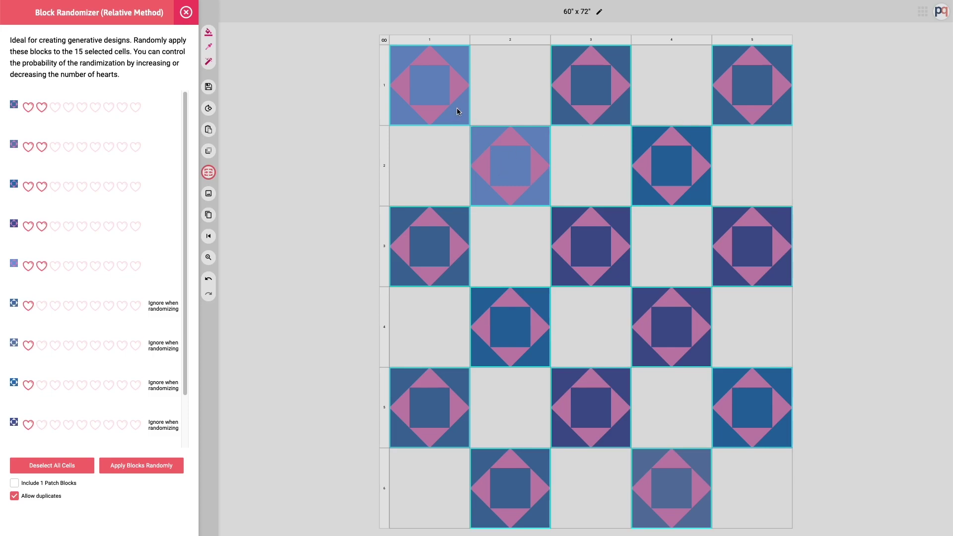
click(158, 469)
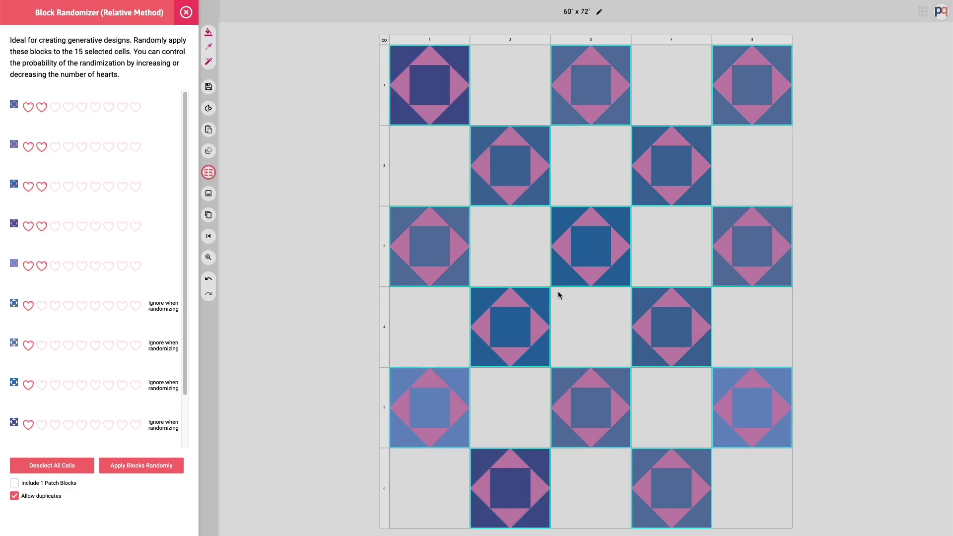
click(147, 471)
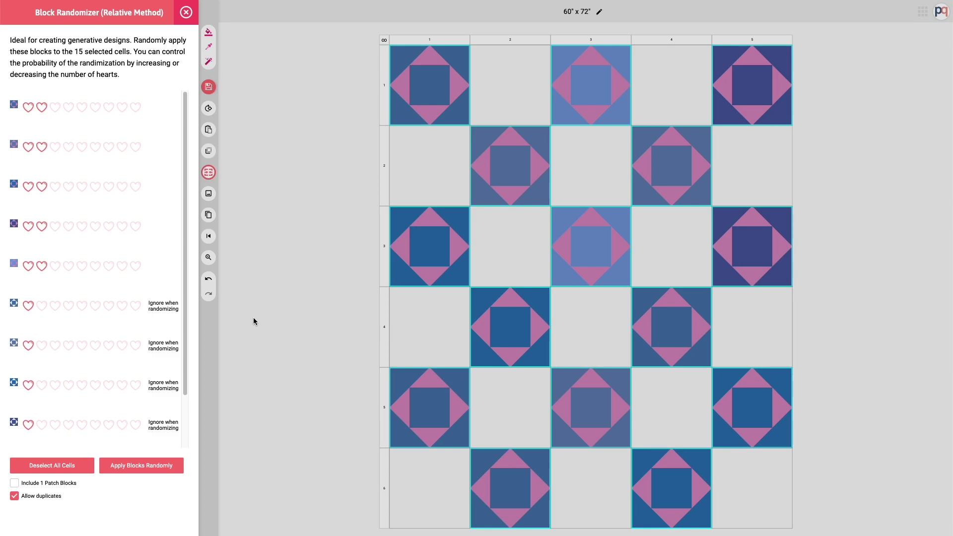
click(187, 13)
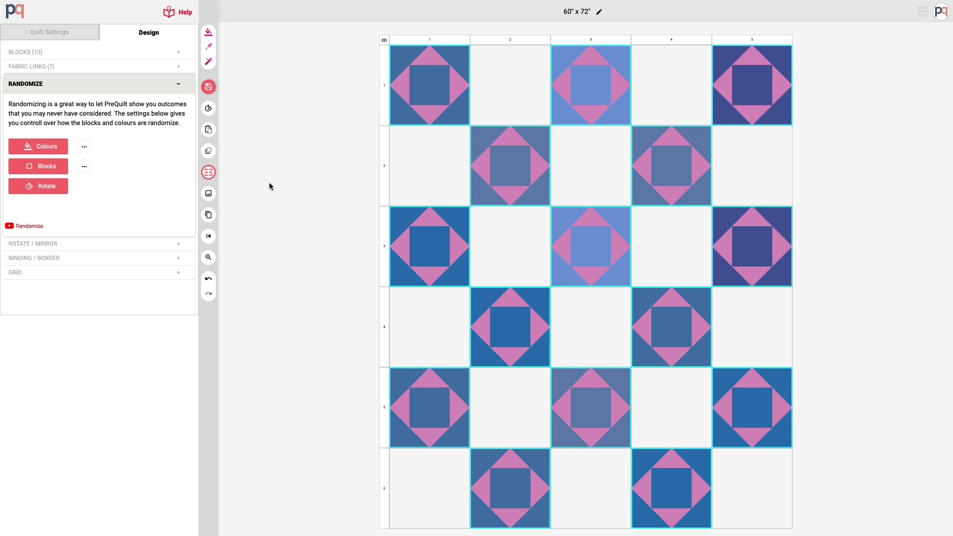
click(245, 87)
click(312, 201)
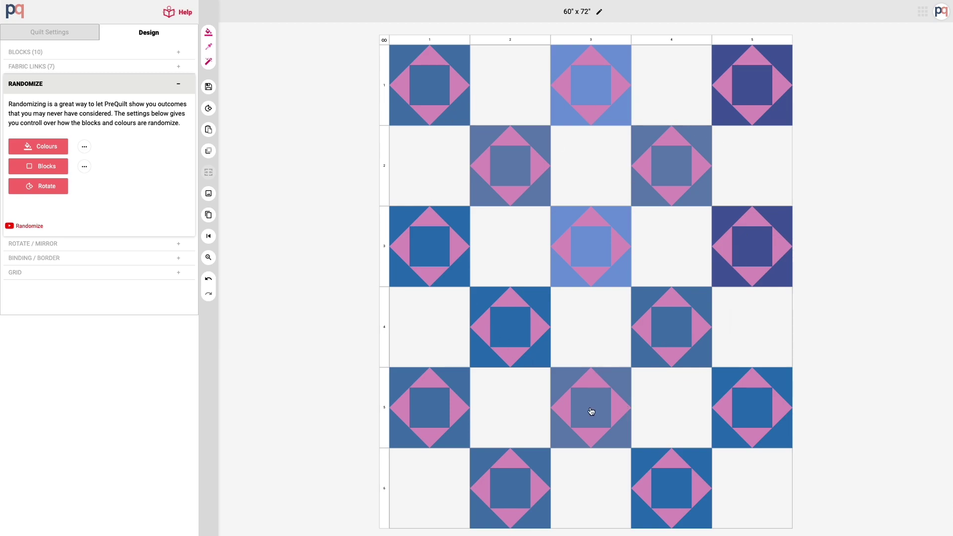
Step: Highlight all Economy 03 blocks in the quilt, then replace the one in row 6, column 4 with Economy 04
click(95, 55)
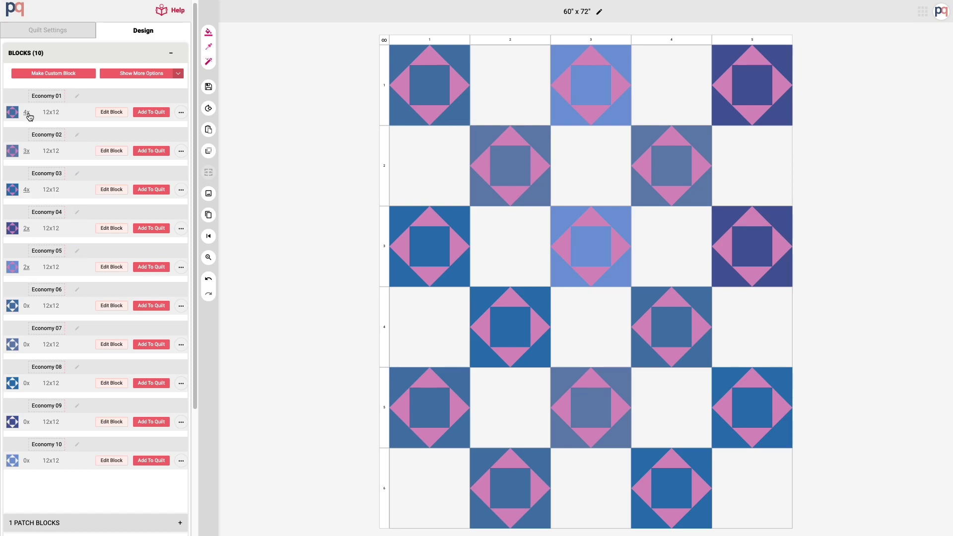
click(27, 192)
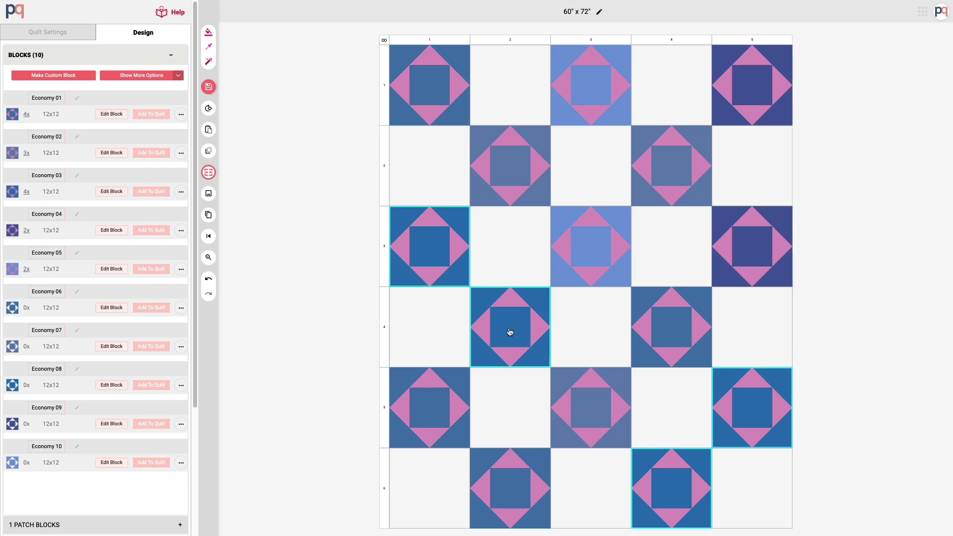
click(290, 318)
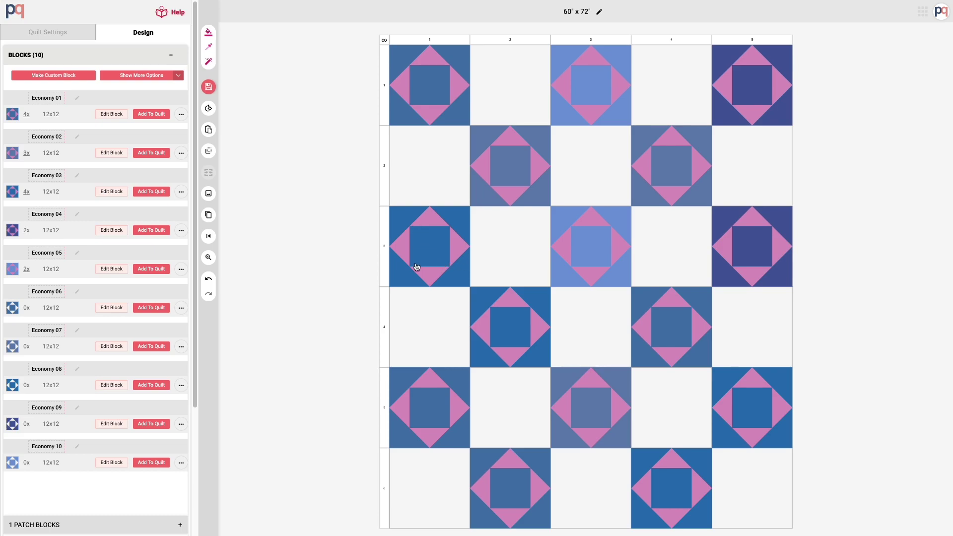
click(670, 478)
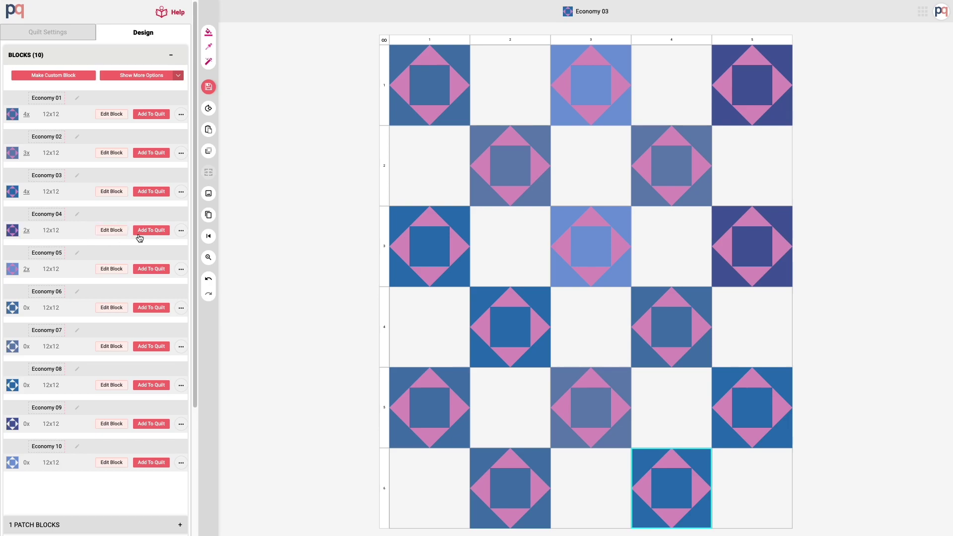
click(665, 493)
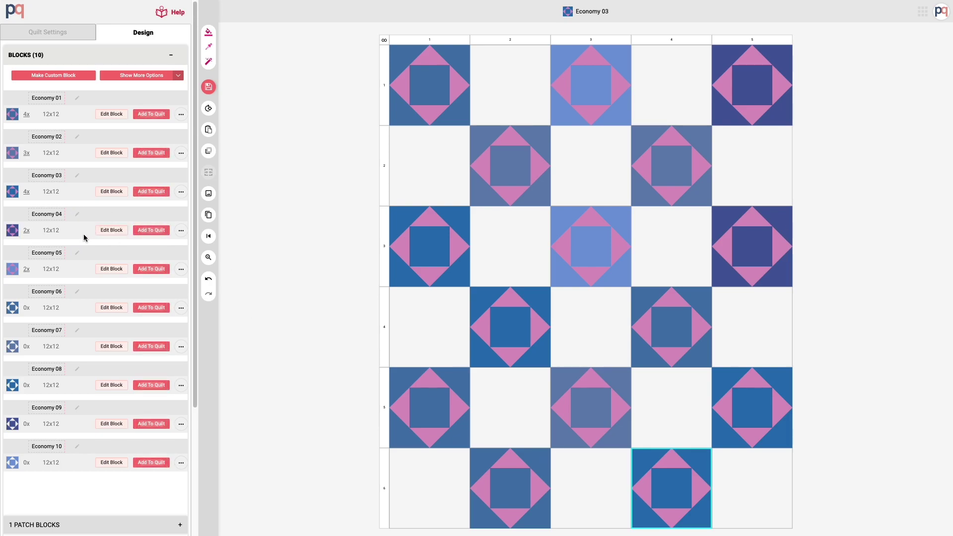
click(154, 231)
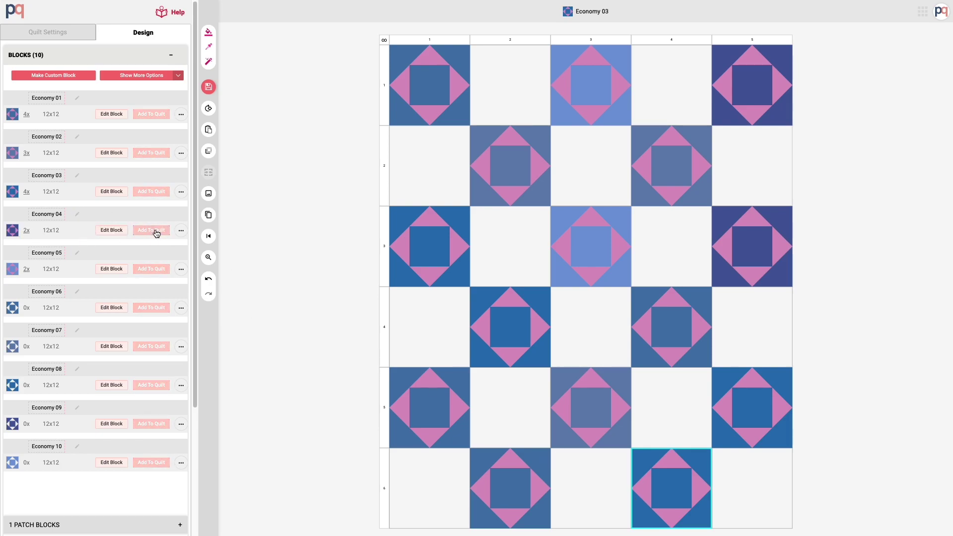
click(314, 279)
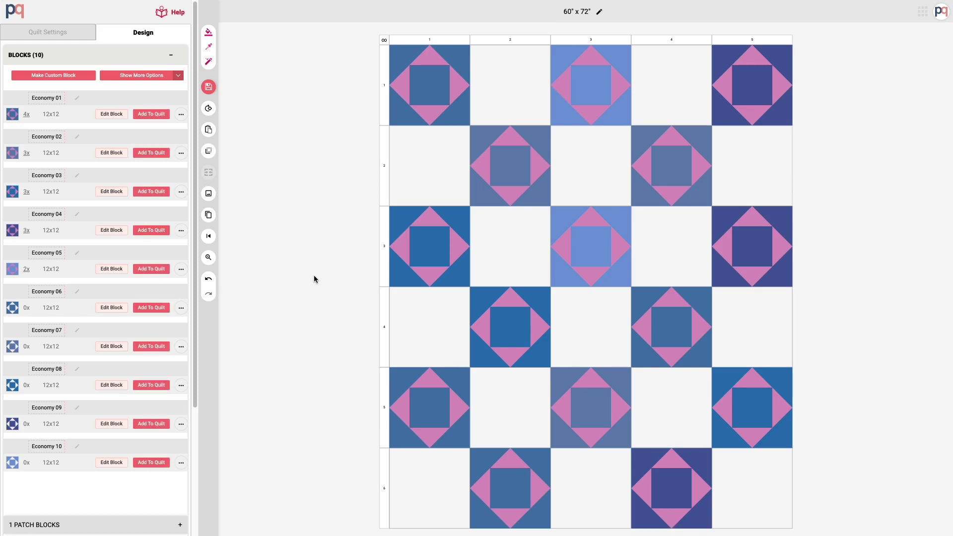
Step: Replace the Economy 01 block in row 6, column 2 with Economy 05 and save the quilt
click(27, 114)
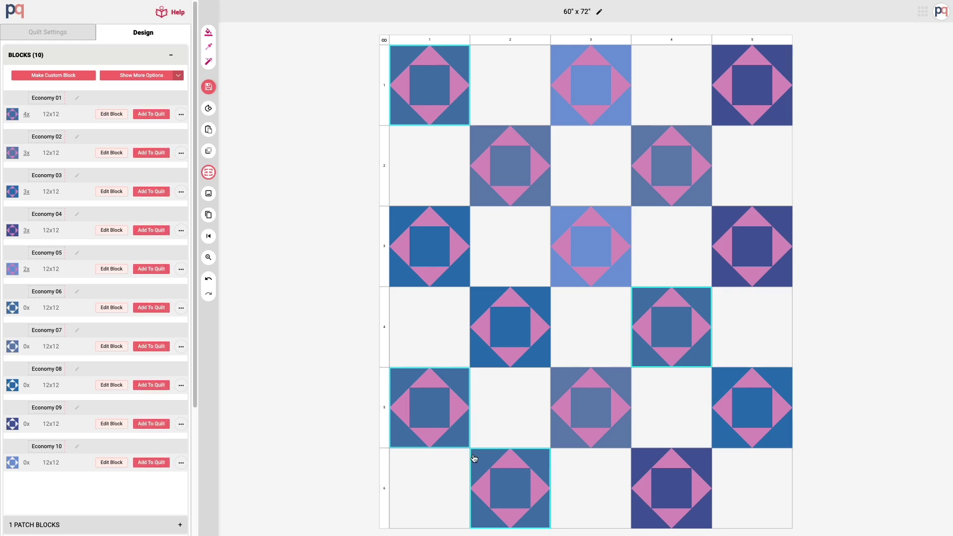
click(332, 445)
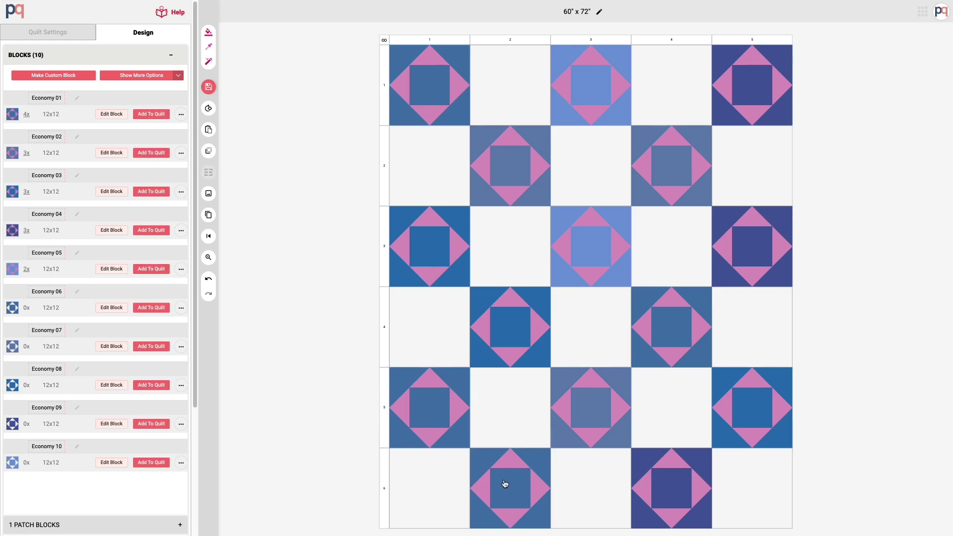
click(504, 481)
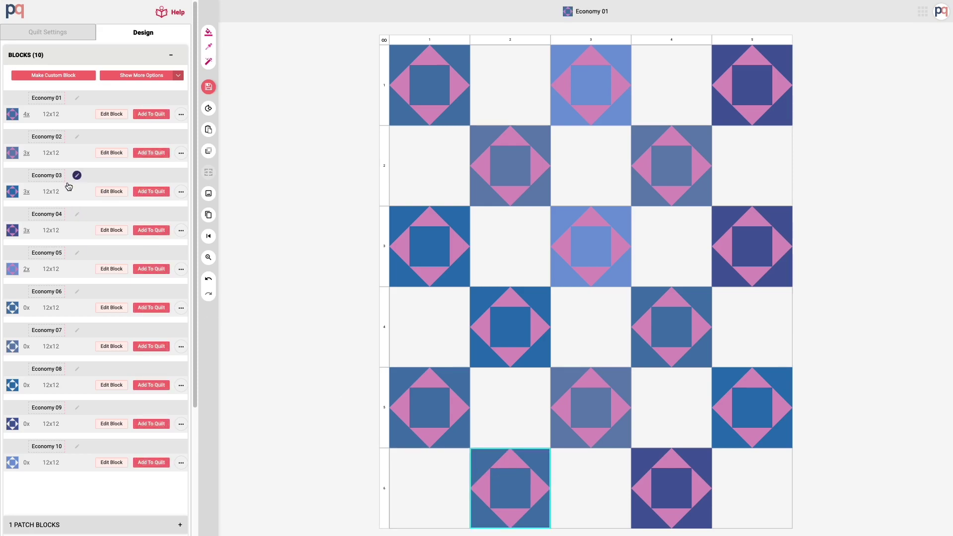
click(151, 269)
click(273, 289)
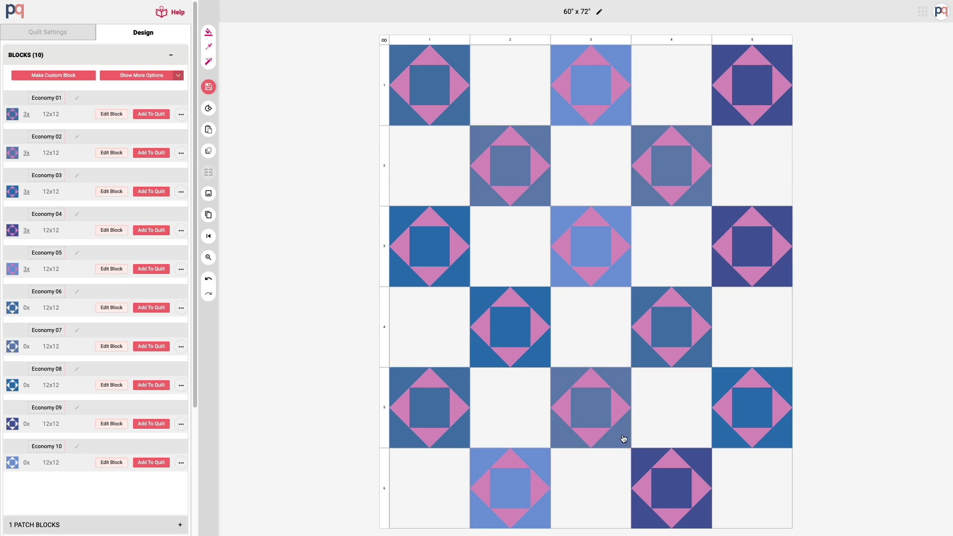
click(208, 87)
click(234, 91)
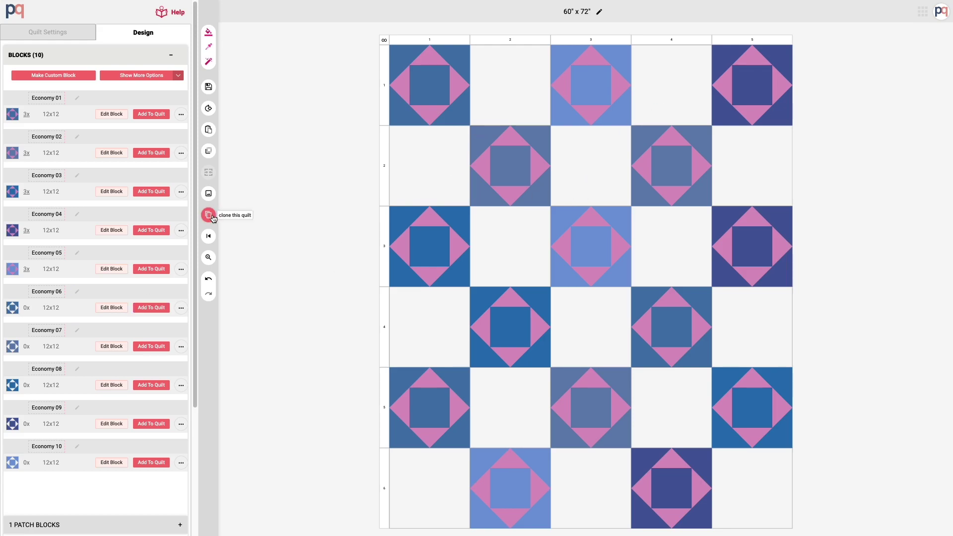
Step: Select the Checker Odd cells and open the block randomizer for them
click(209, 151)
click(257, 232)
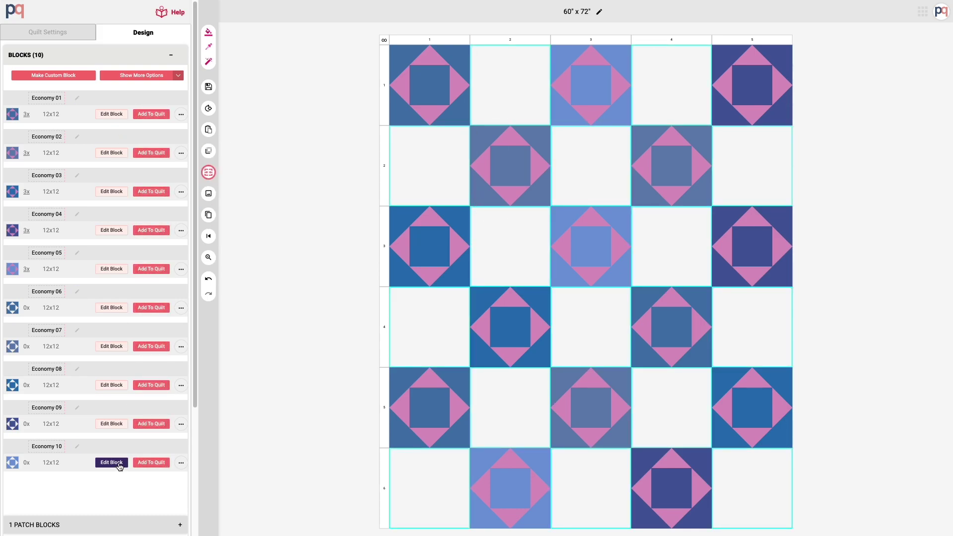
scroll(103, 498, down, 4)
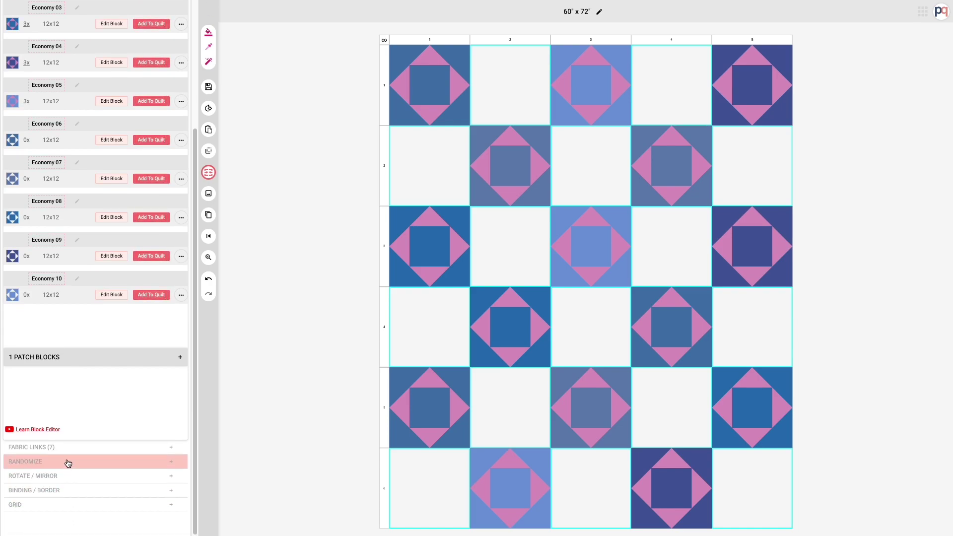
click(70, 462)
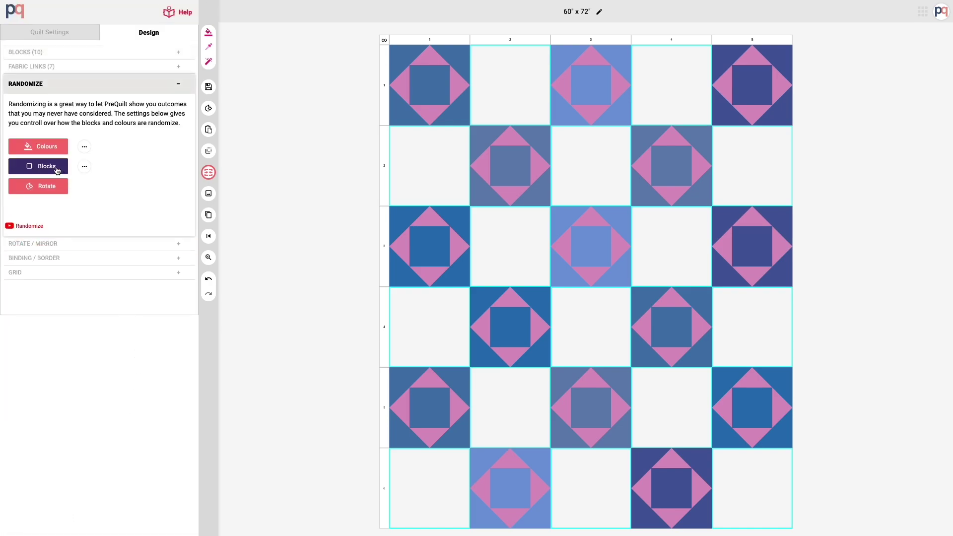
click(55, 169)
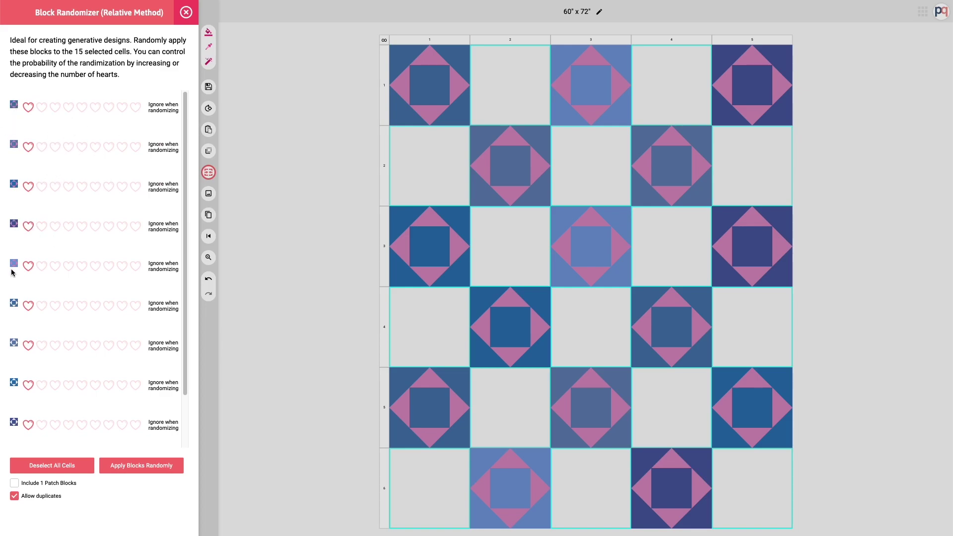
Step: Give blocks Economy 06 to 10 two hearts each, apply them randomly to the selected cells, and close the randomizer
click(43, 309)
click(43, 348)
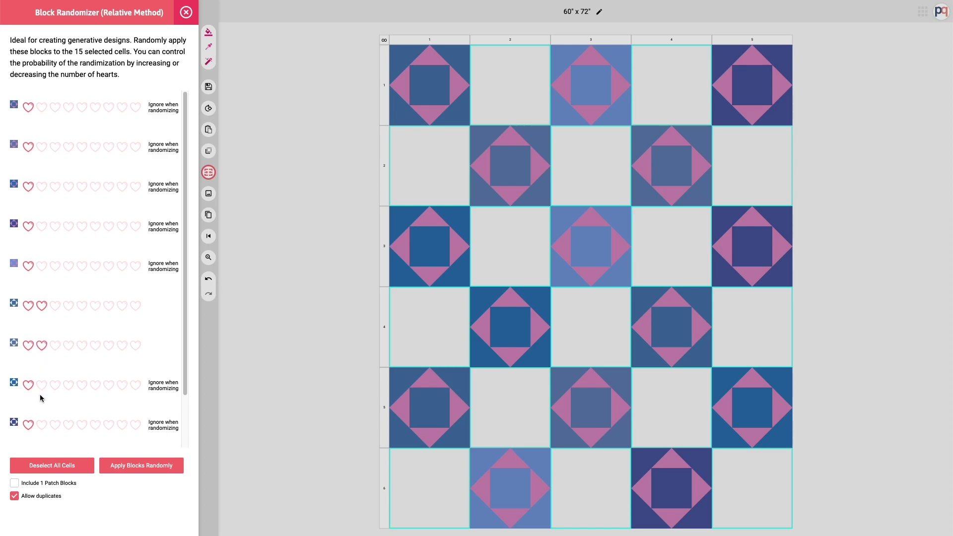
click(43, 426)
scroll(45, 417, down, 1)
click(45, 415)
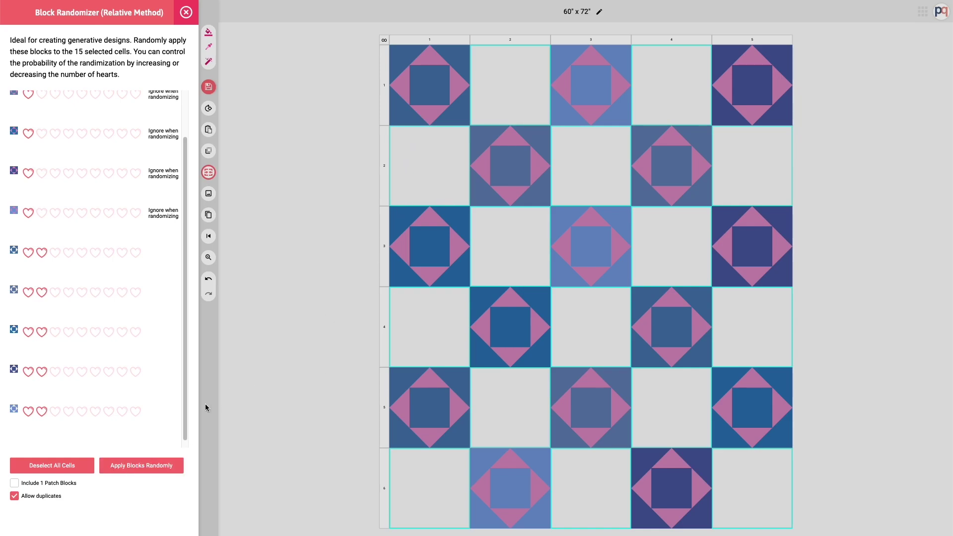
click(137, 468)
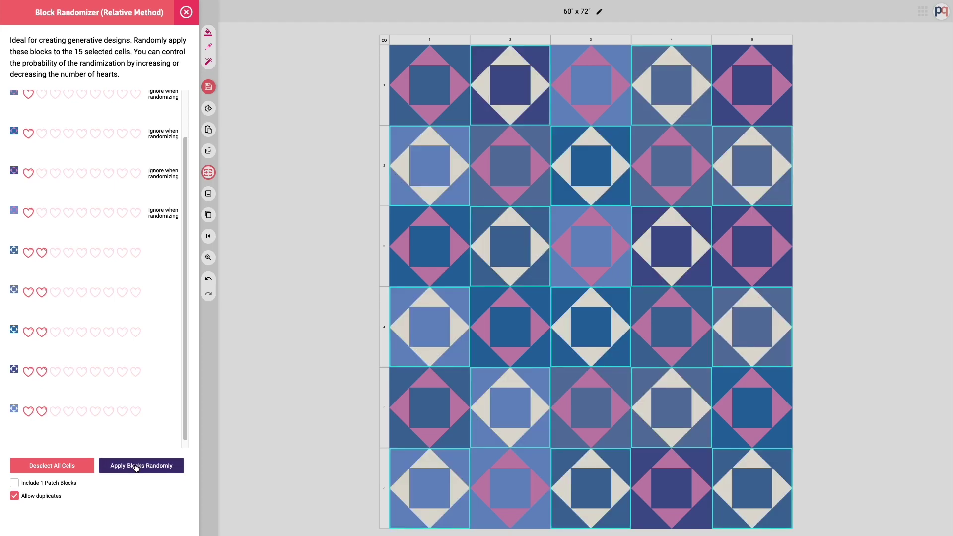
click(137, 468)
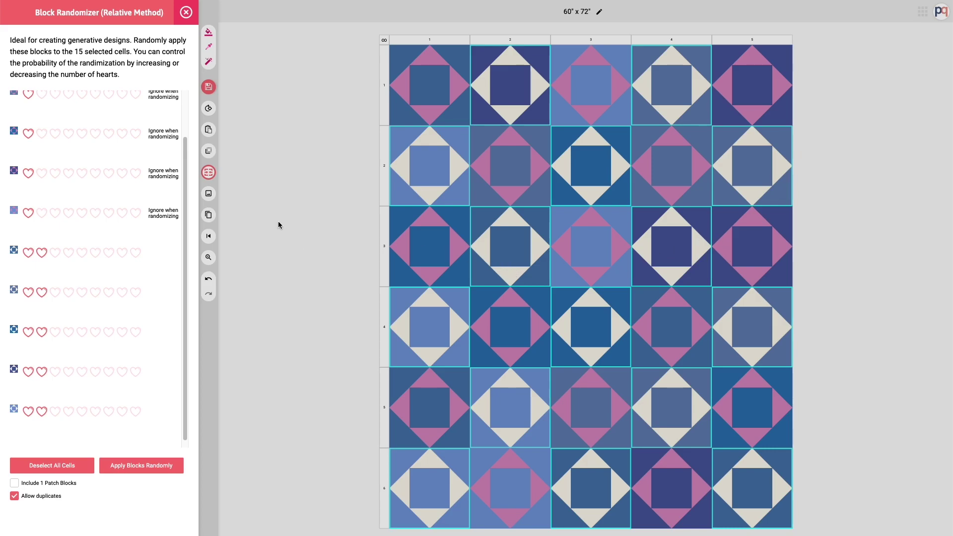
click(186, 12)
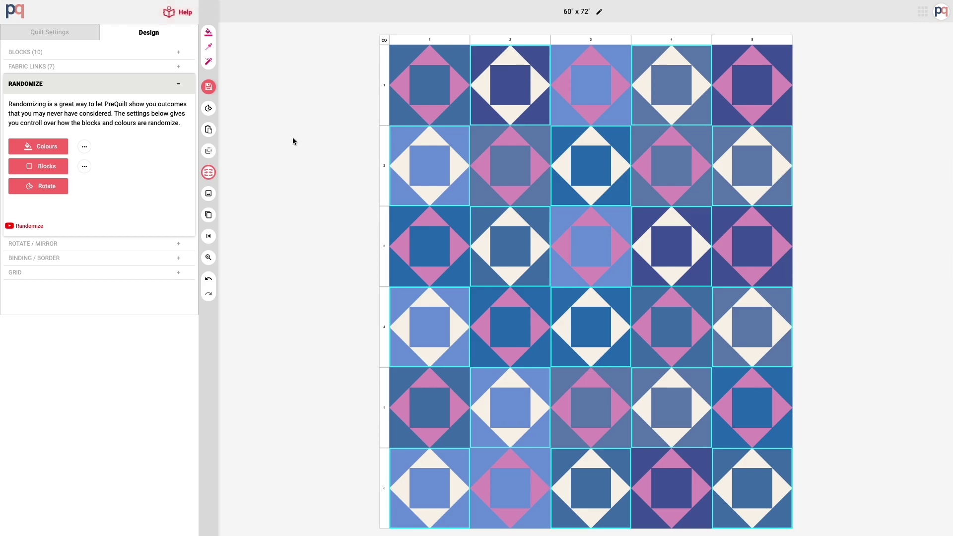
Step: Show the quilt's block list and replace the Economy 09 block in row 3, column 4 with Economy 08
click(78, 54)
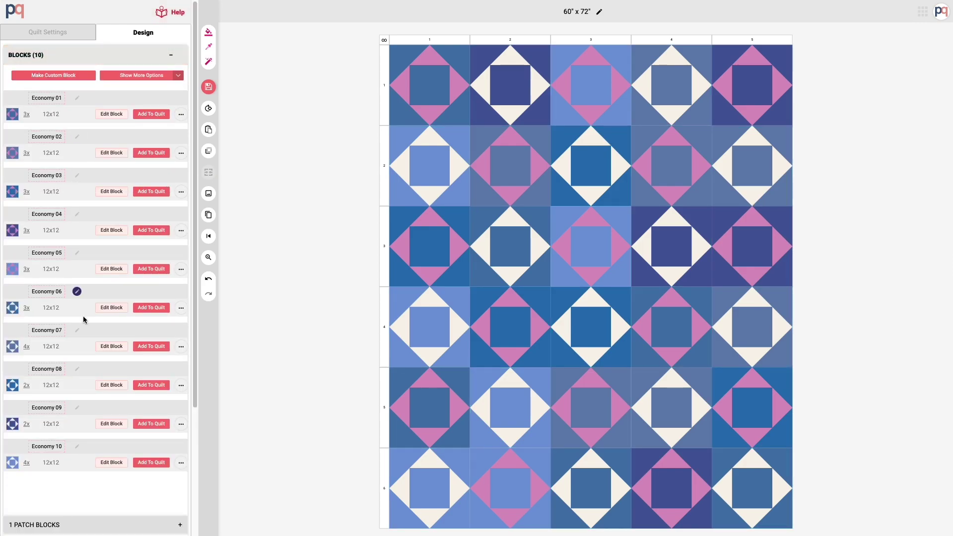
click(671, 256)
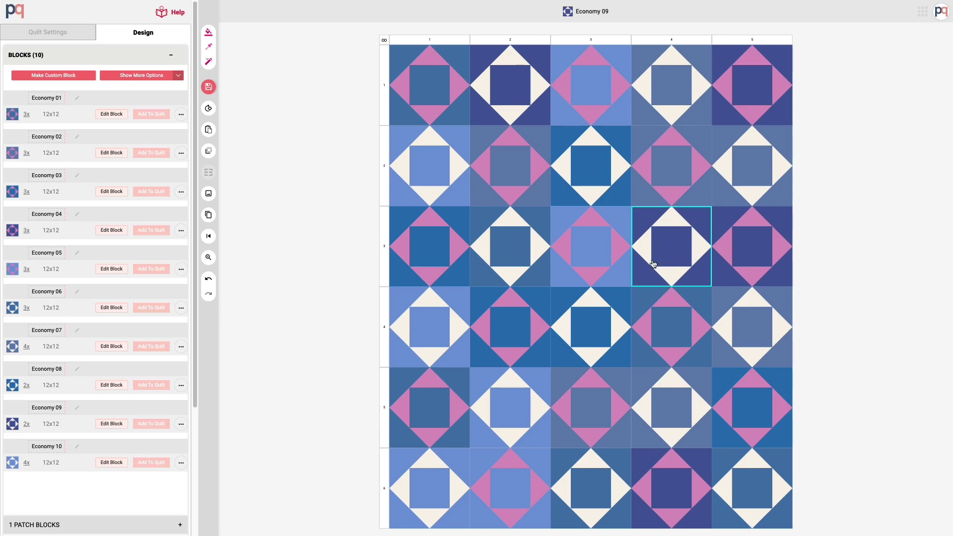
click(165, 390)
click(320, 398)
Step: Highlight all Economy 07 blocks in the quilt, then replace the Economy 10 block in row 4, column 1 with Economy 09
click(27, 347)
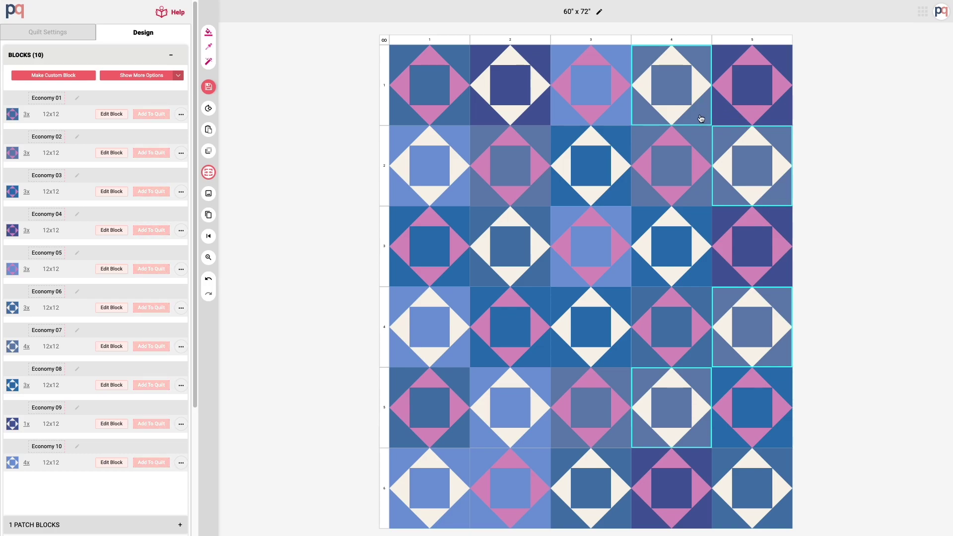
click(303, 284)
click(397, 327)
click(140, 424)
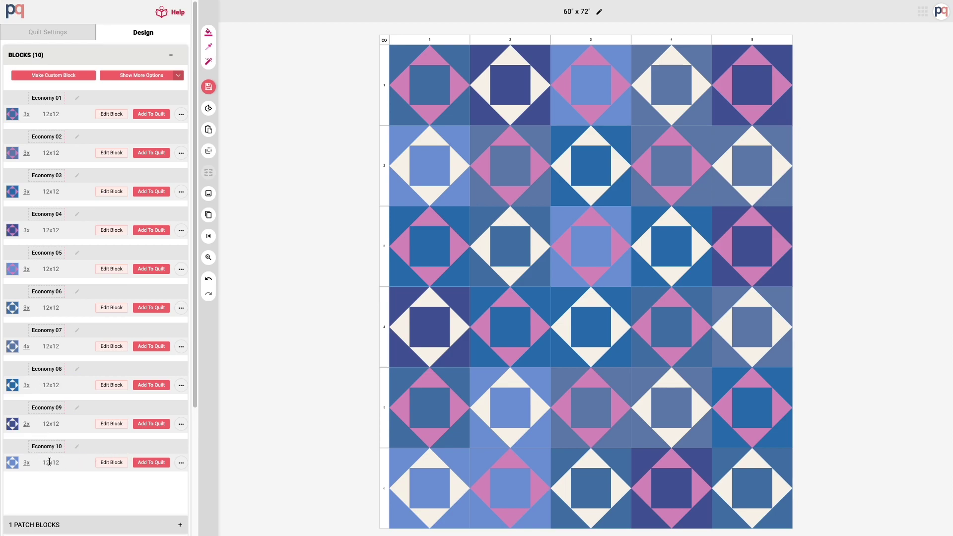
Step: Highlight the Economy 07 blocks again and replace the one in row 5, column 4 with Economy 09
click(26, 347)
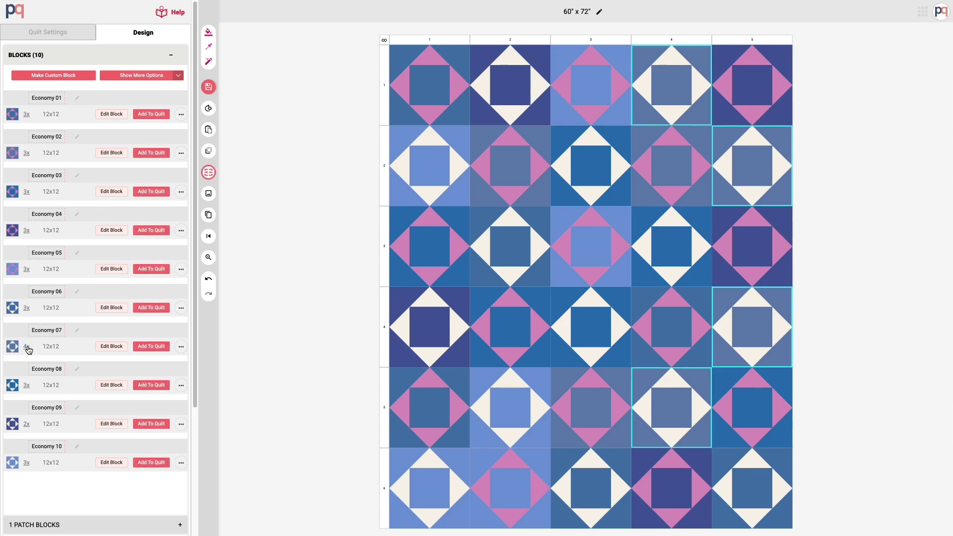
click(27, 347)
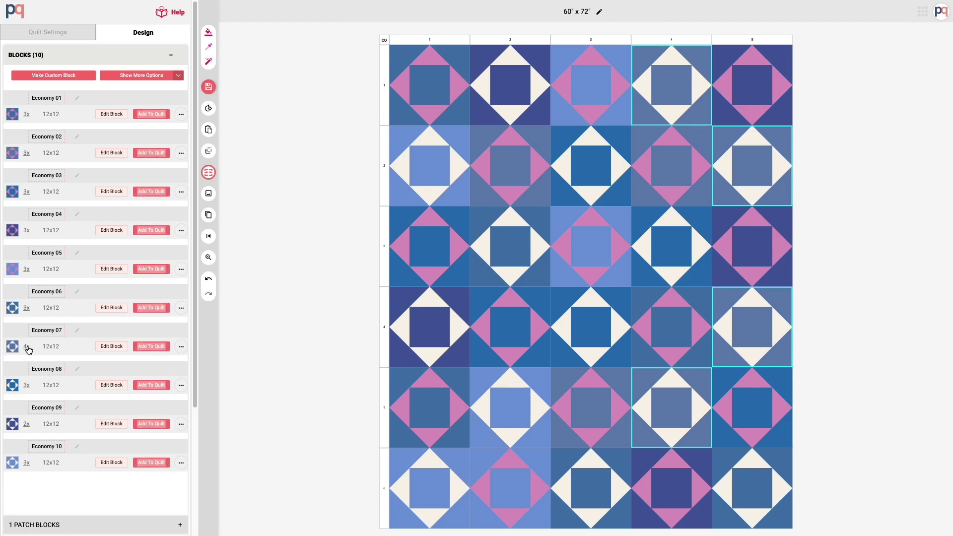
click(665, 411)
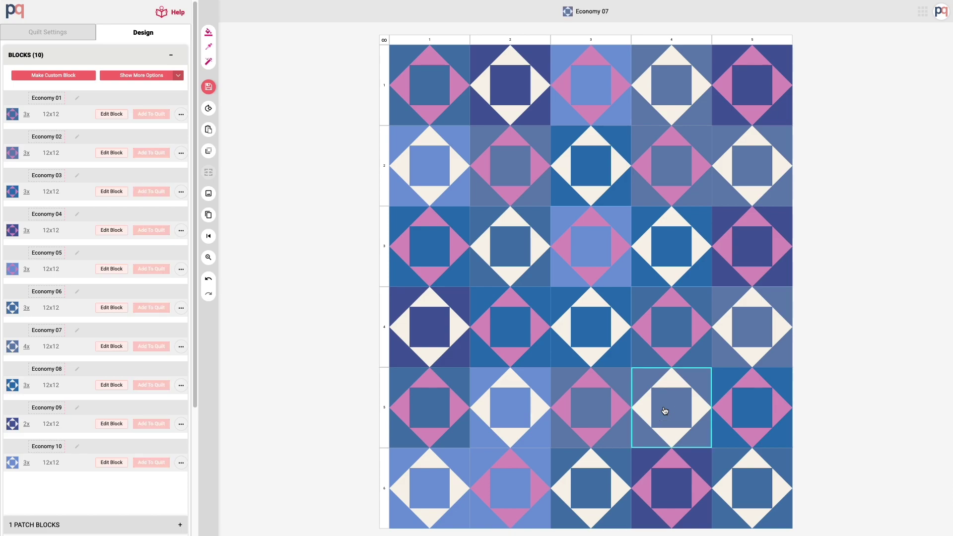
click(149, 426)
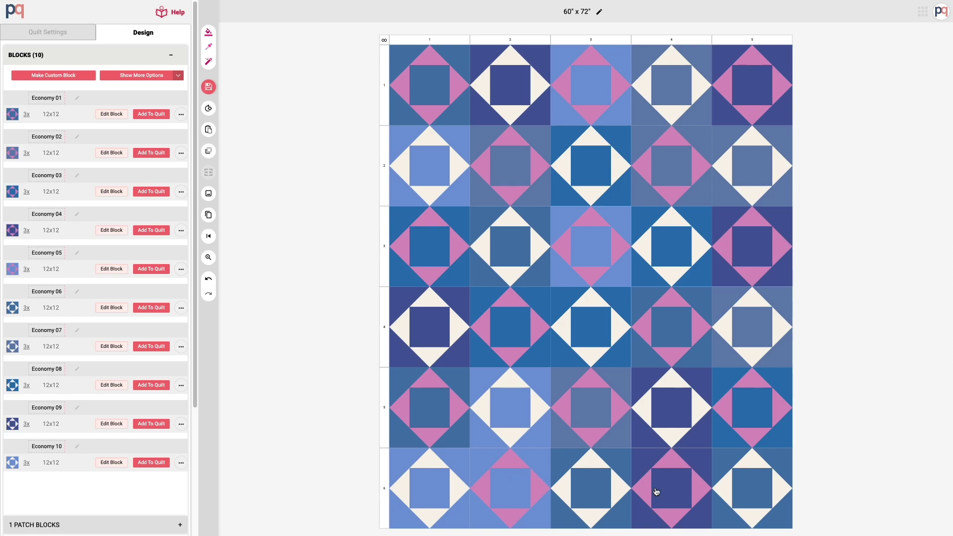
Step: Swap the row 6 blocks by placing Economy 05 in column 4 and Economy 04 in column 2, and save the quilt
click(529, 502)
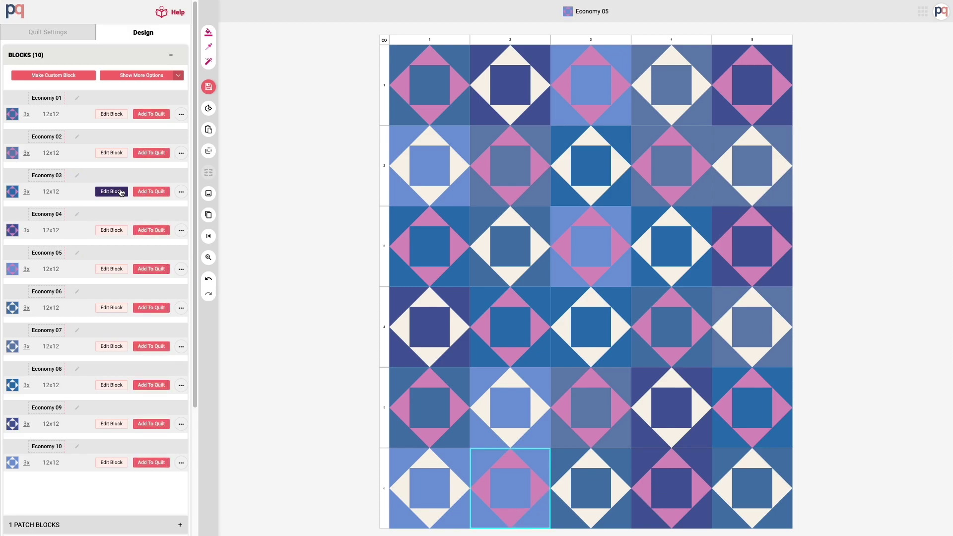
click(151, 229)
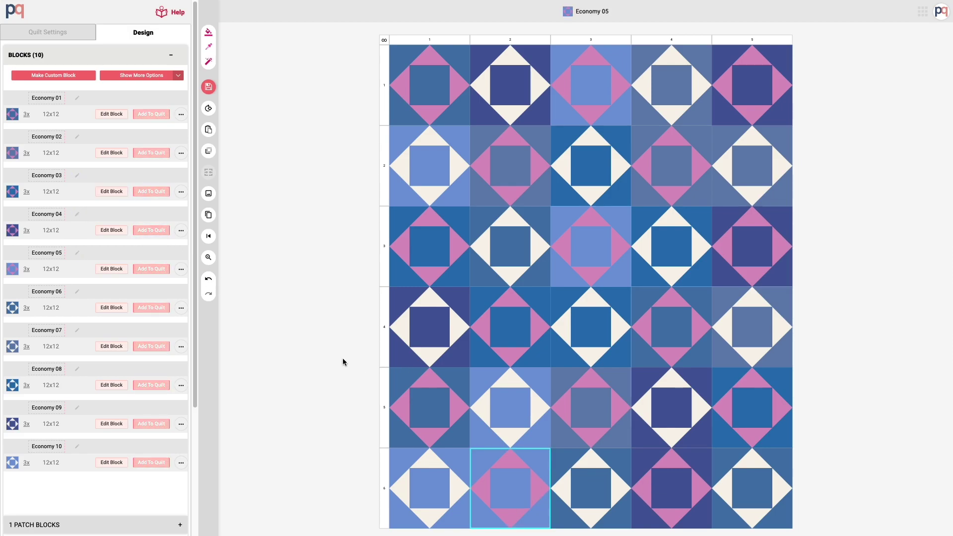
click(659, 484)
click(515, 481)
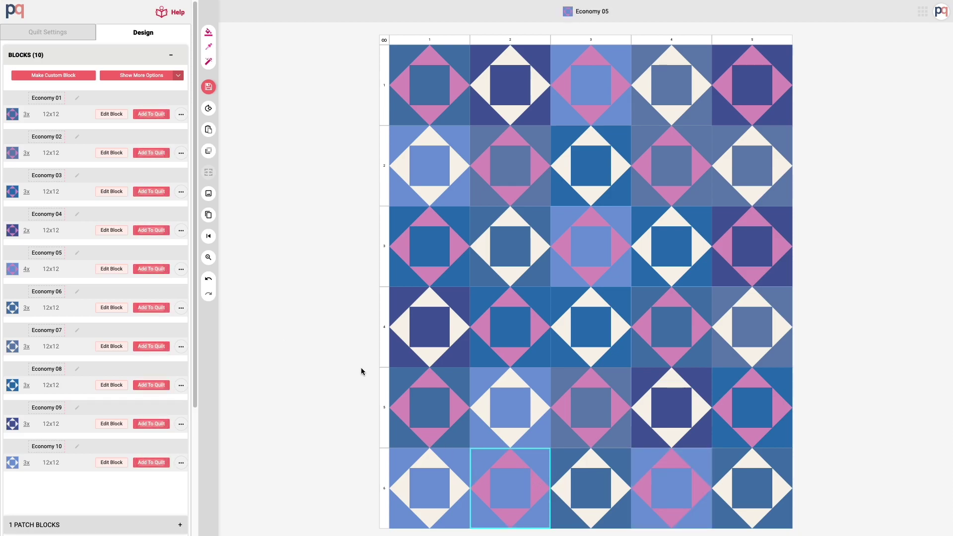
click(151, 230)
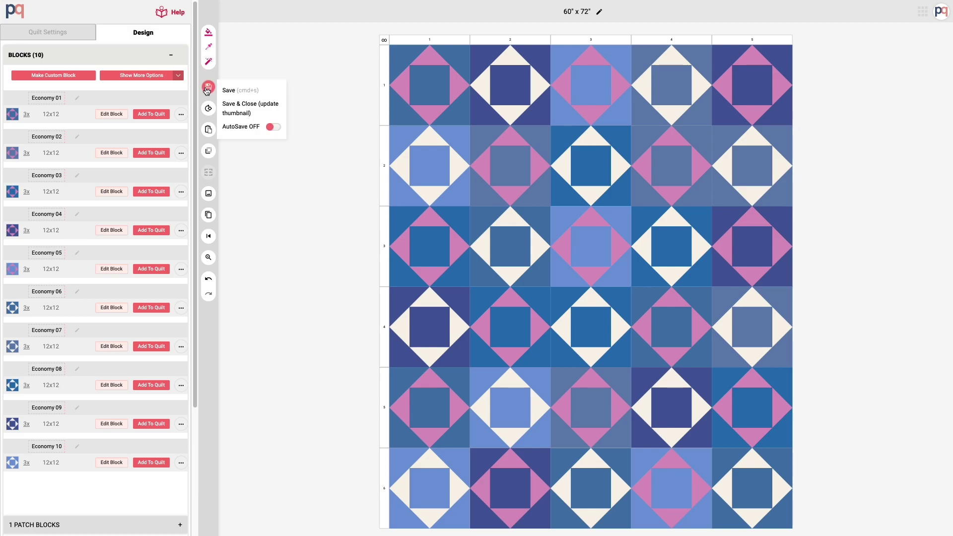
click(234, 89)
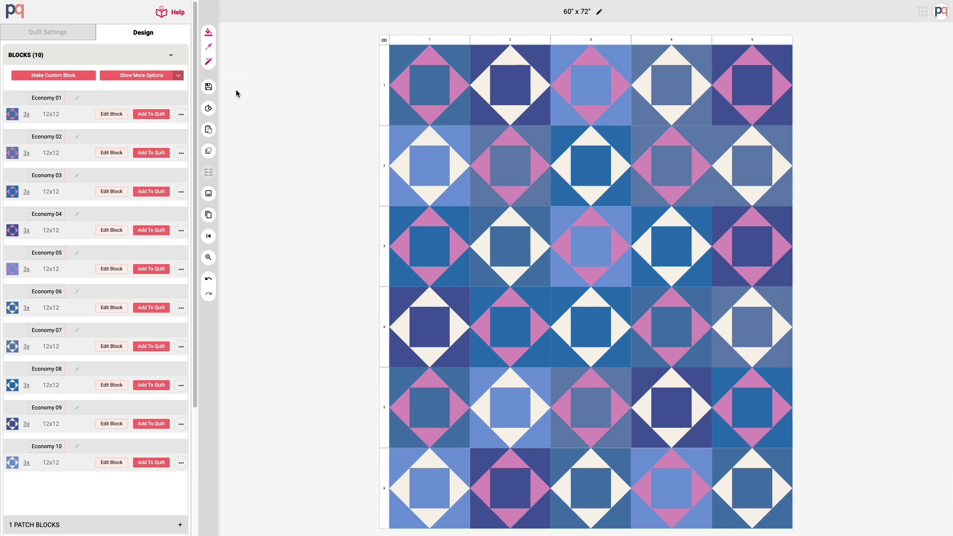